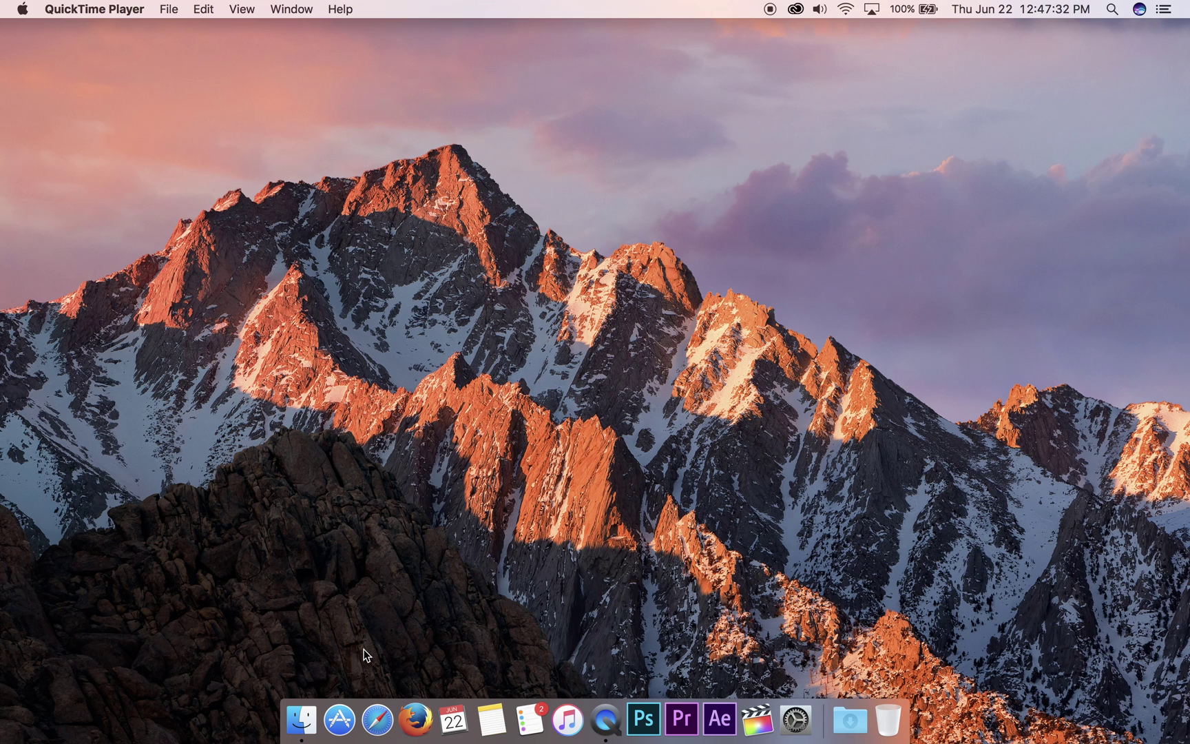
- Search DuckDuckGo for 'vlc' to find the official videolan.org download
left_click(421, 721)
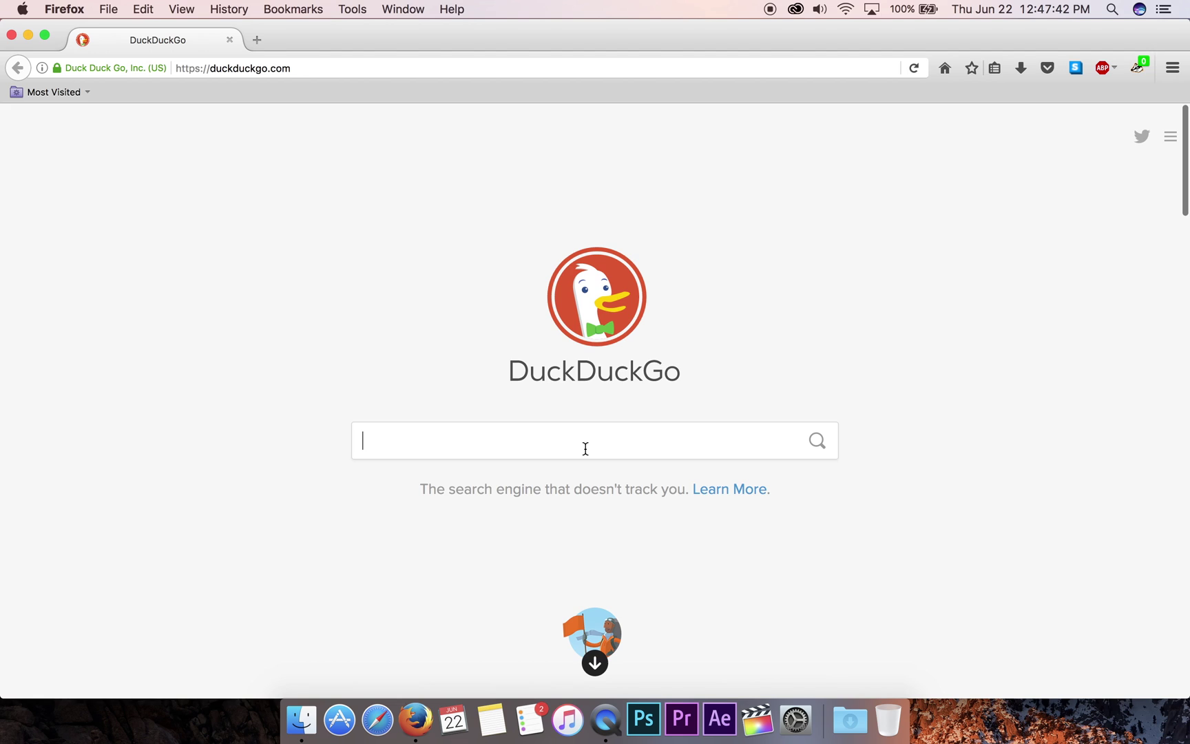
type("vlc")
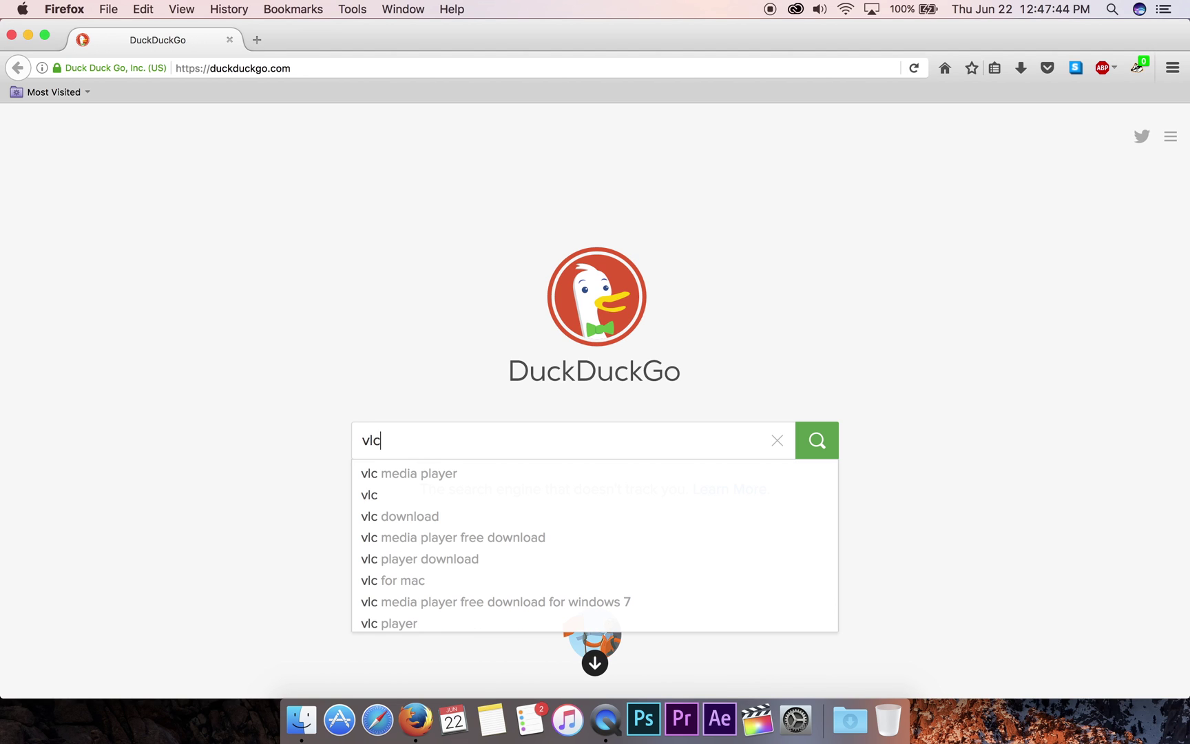
key("Return")
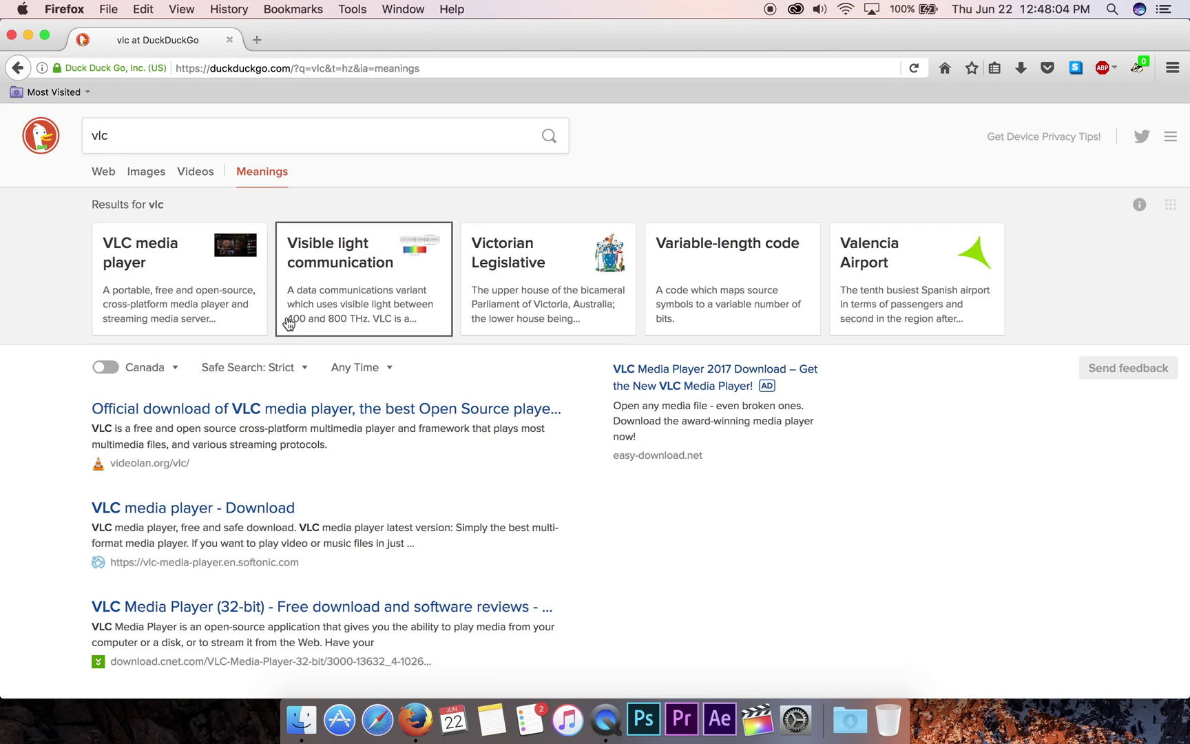
- Open the official VLC result and start the Mac download of vlc-2.2.5.1.dmg
left_click(197, 413)
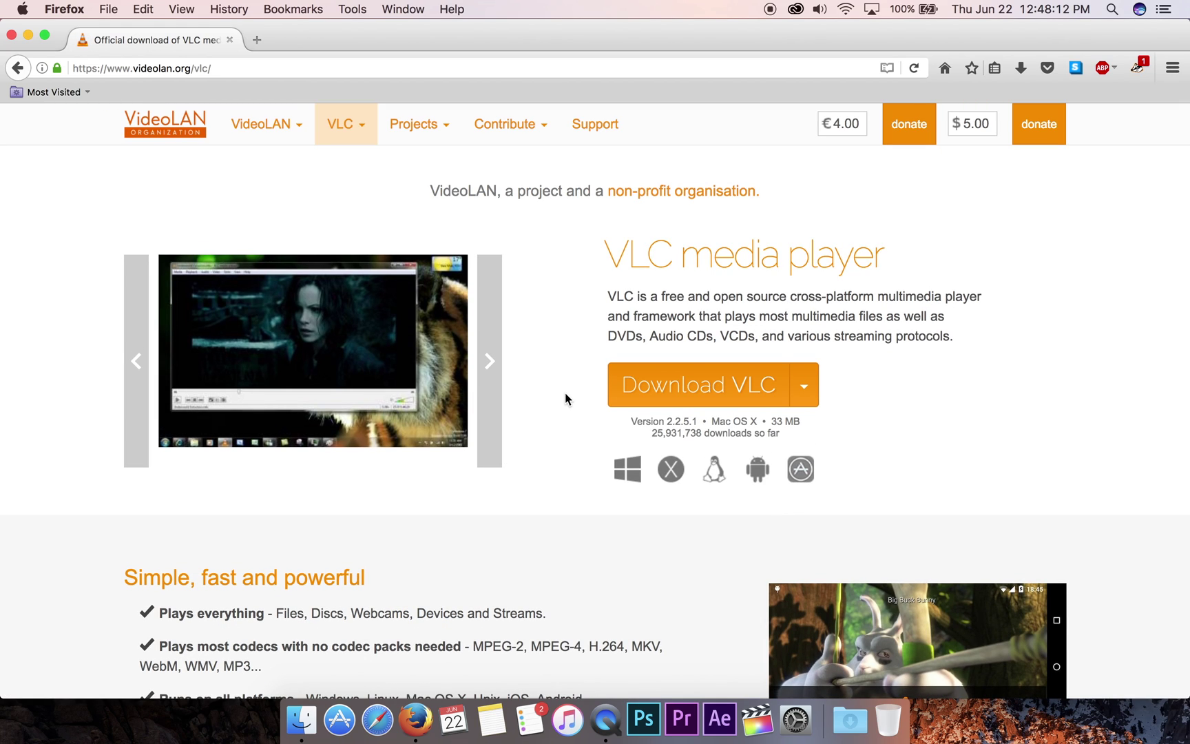
left_click(741, 384)
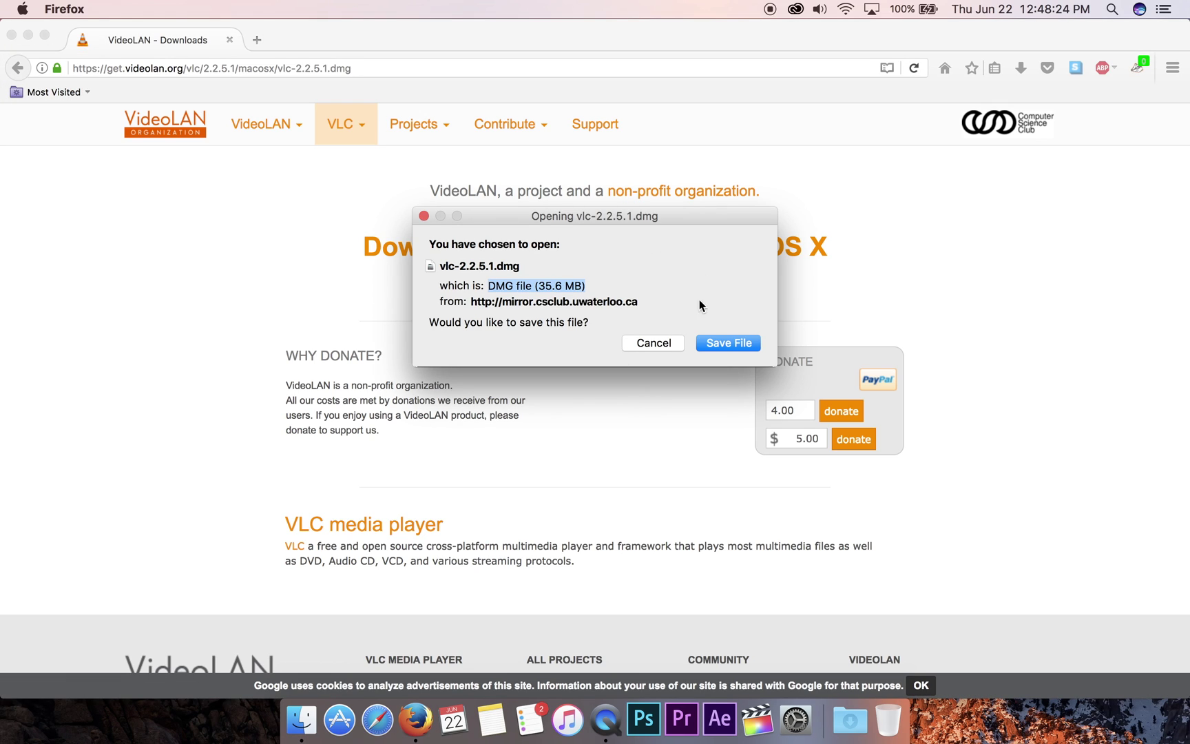
- Save vlc-2.2.5.1.dmg and view the completed 35.6 MB download in the Downloads list
left_click(722, 342)
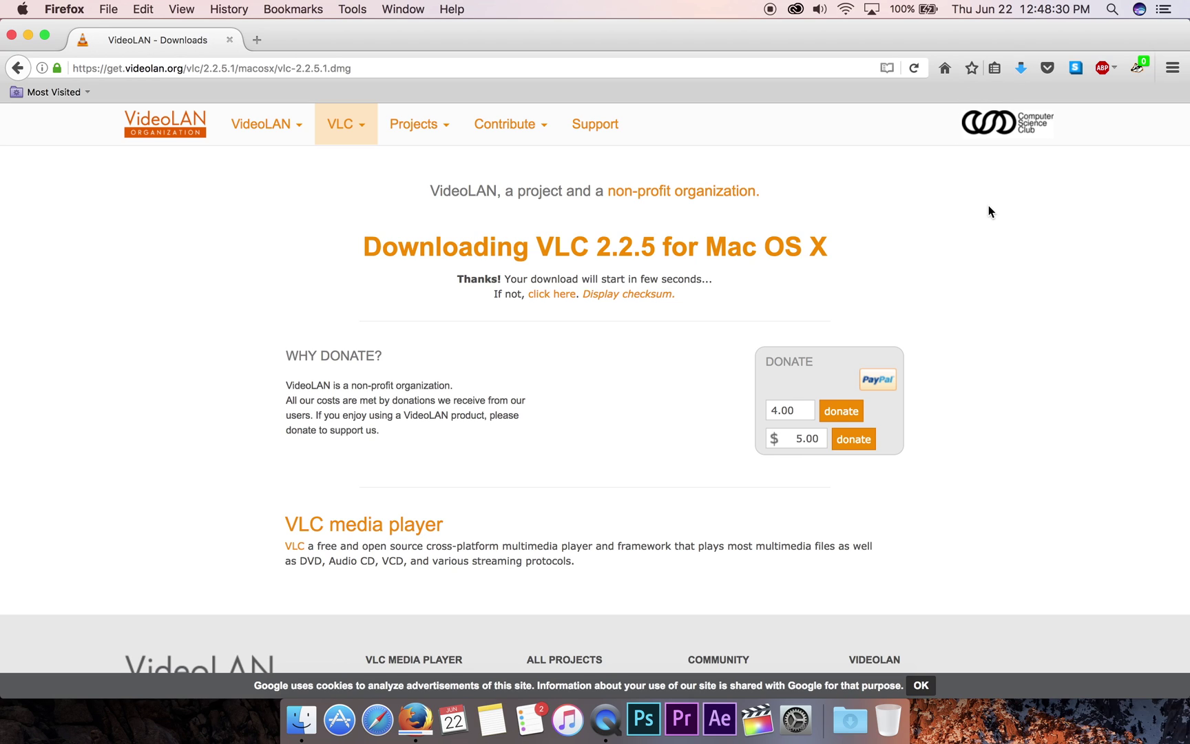
left_click(1022, 67)
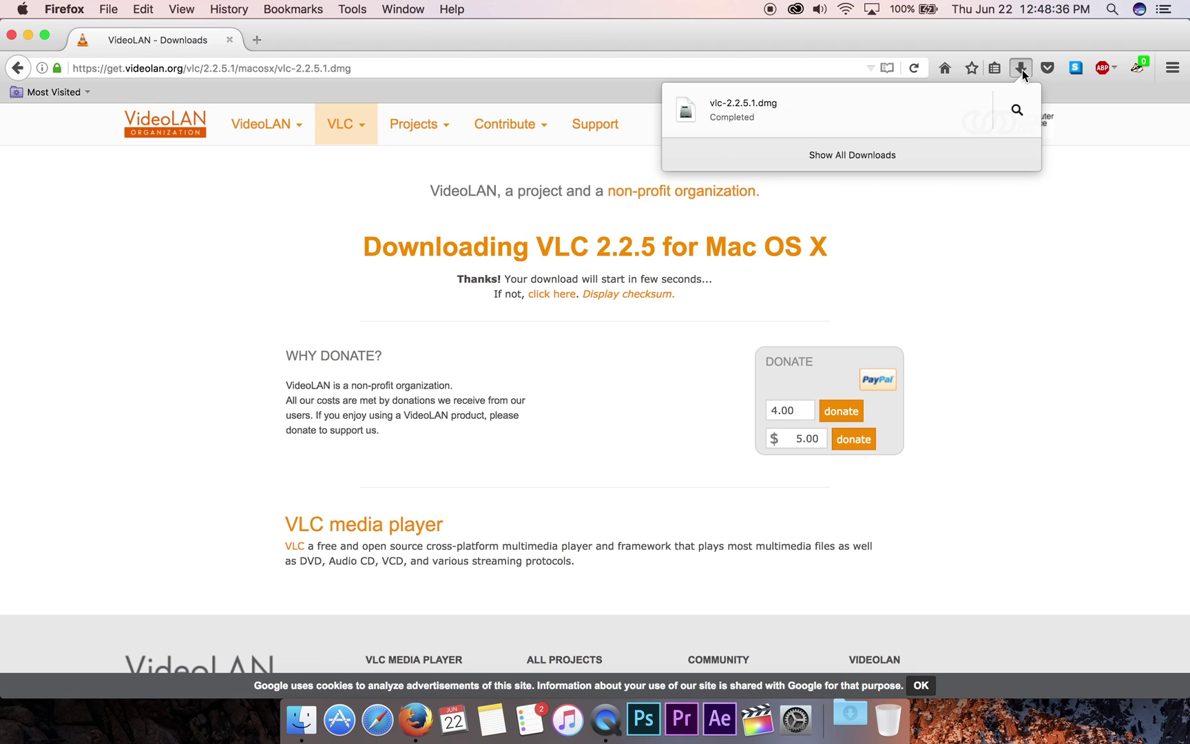
- Mount vlc-2.2.5.1.dmg from Downloads and select the VLC app inside it
left_click(775, 105)
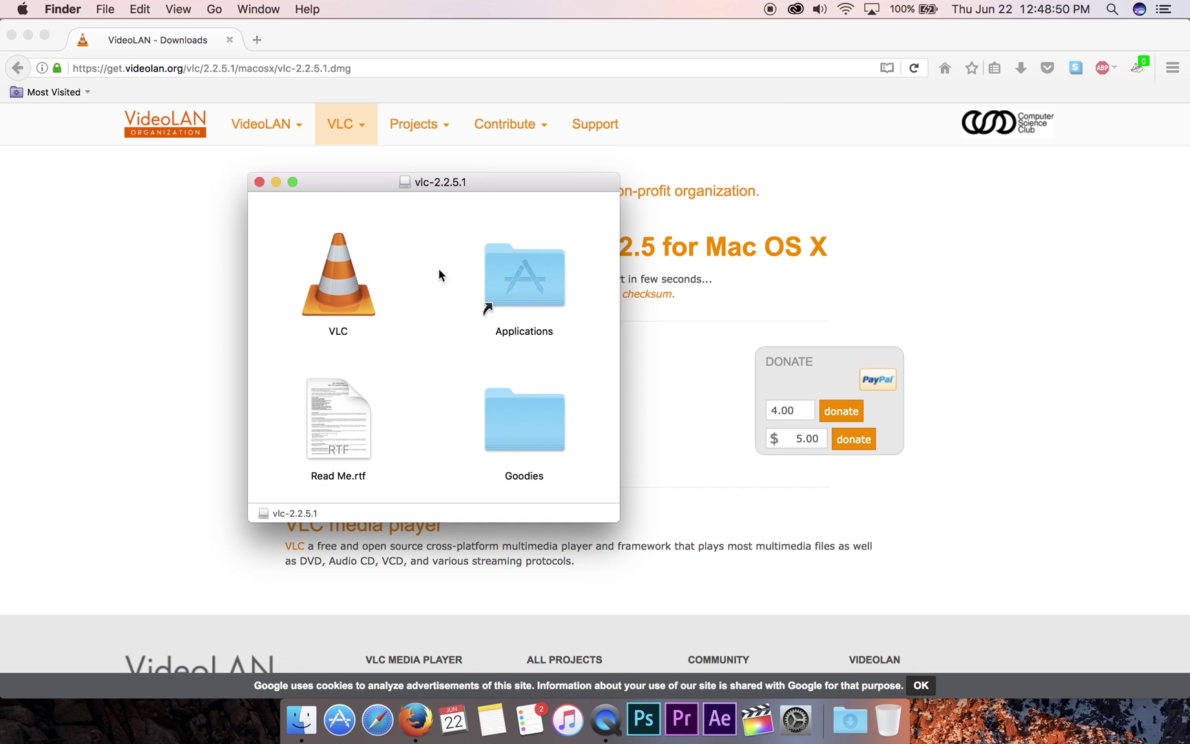
left_click(338, 281)
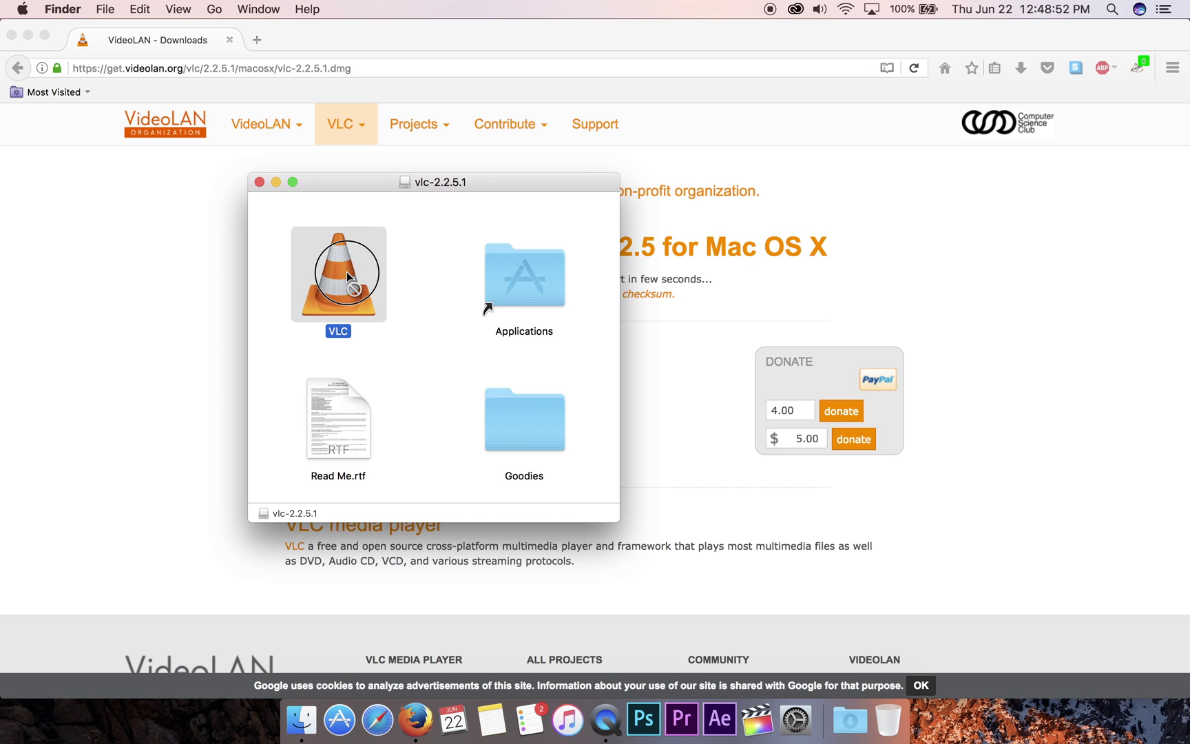
- Drag VLC from the disk image onto the Applications folder alias
left_click_drag(347, 271, 524, 279)
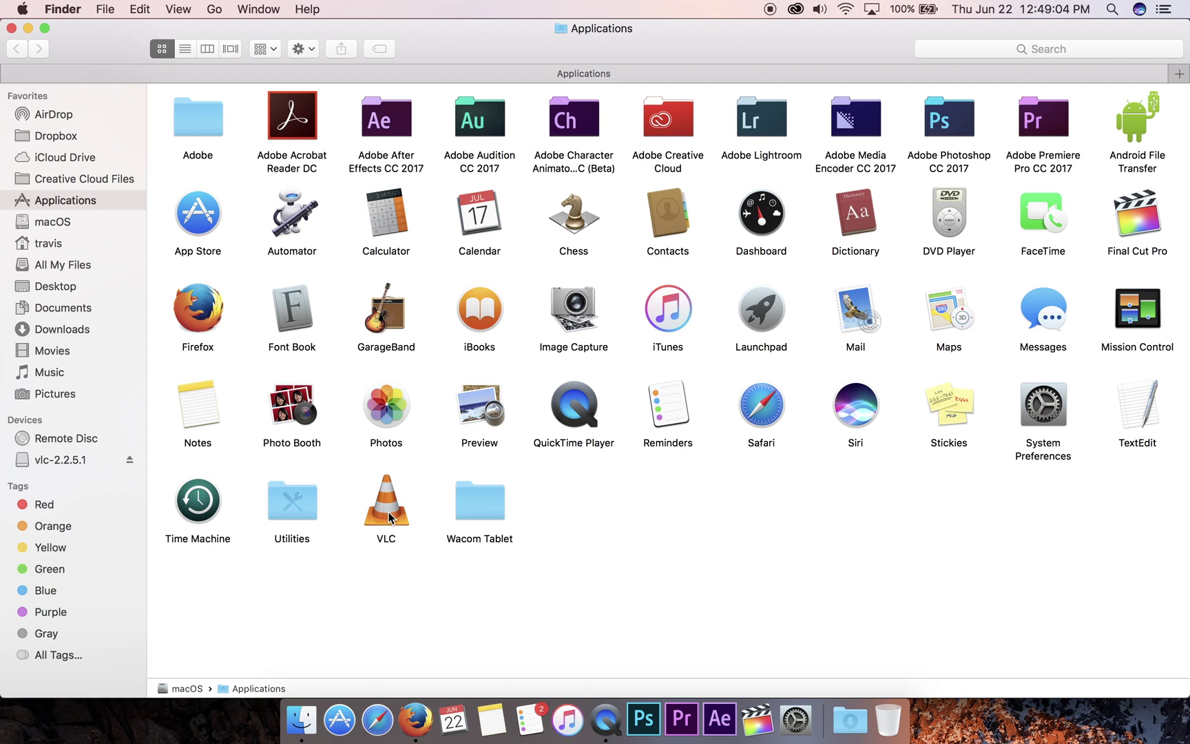
- Add VLC to the Dock, launch it there, and approve the downloaded-app warning
mouse_move(389, 517)
left_mouse_down()
mouse_move(614, 637)
mouse_move(624, 718)
left_mouse_up()
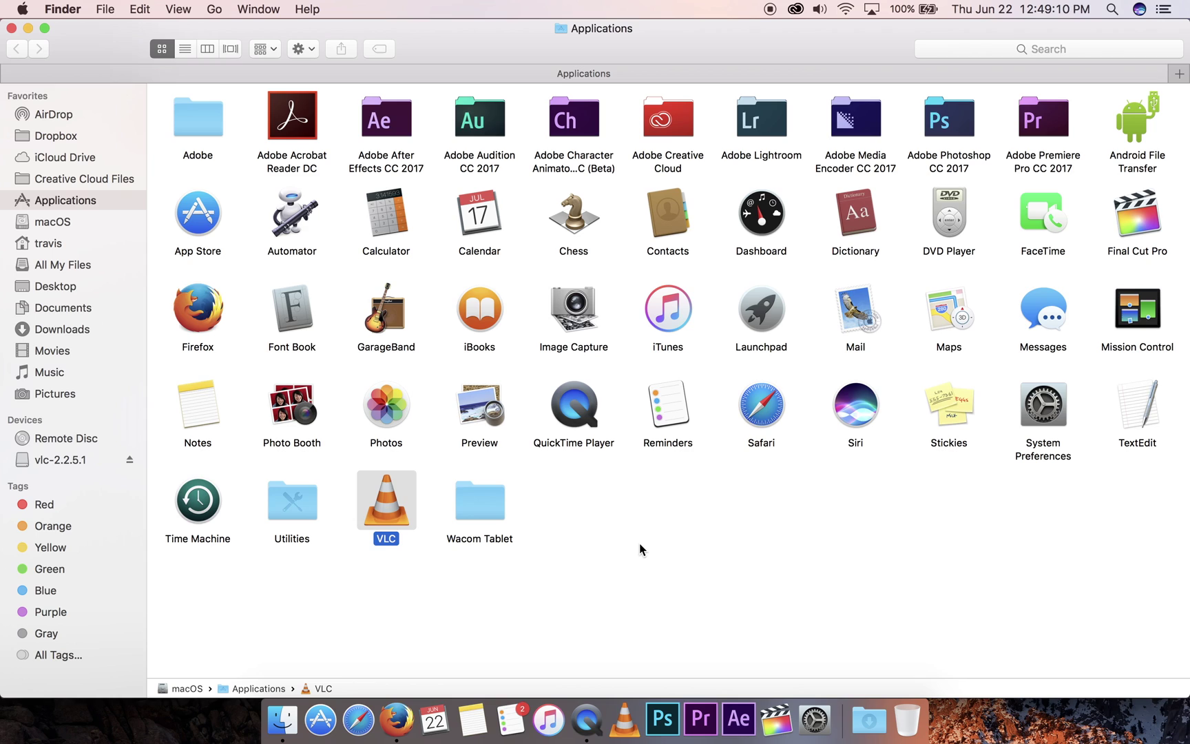
left_click(625, 718)
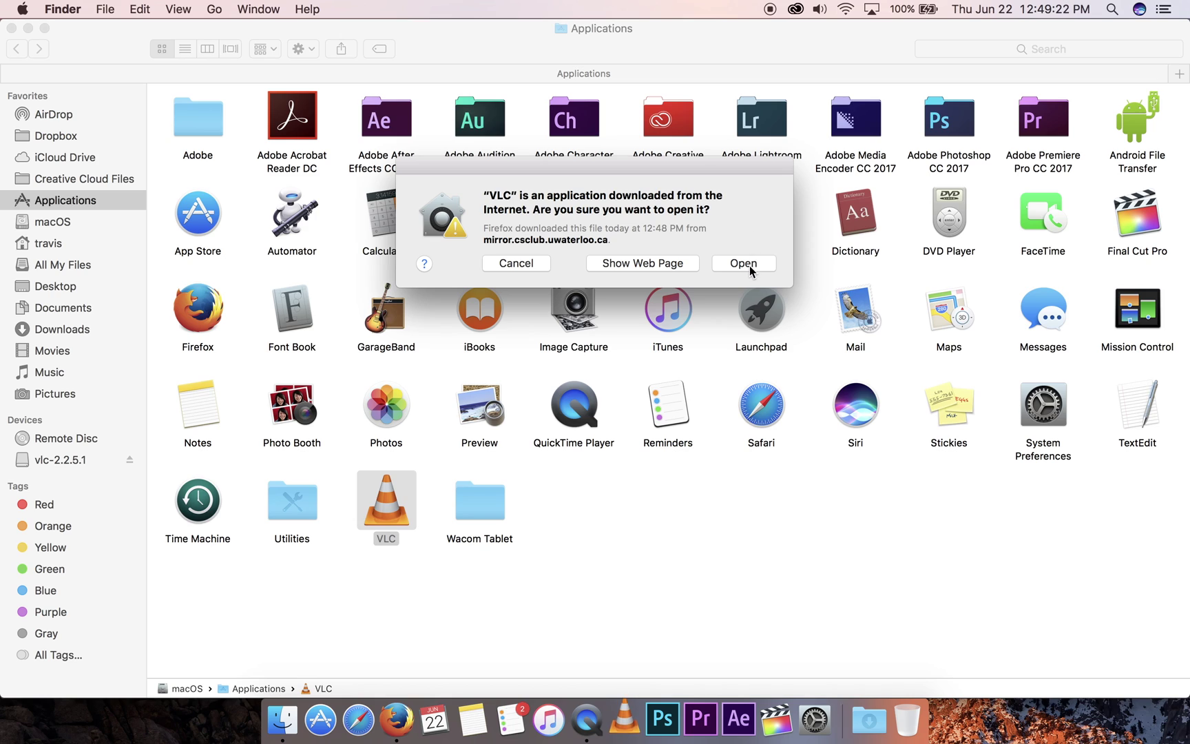
left_click(744, 264)
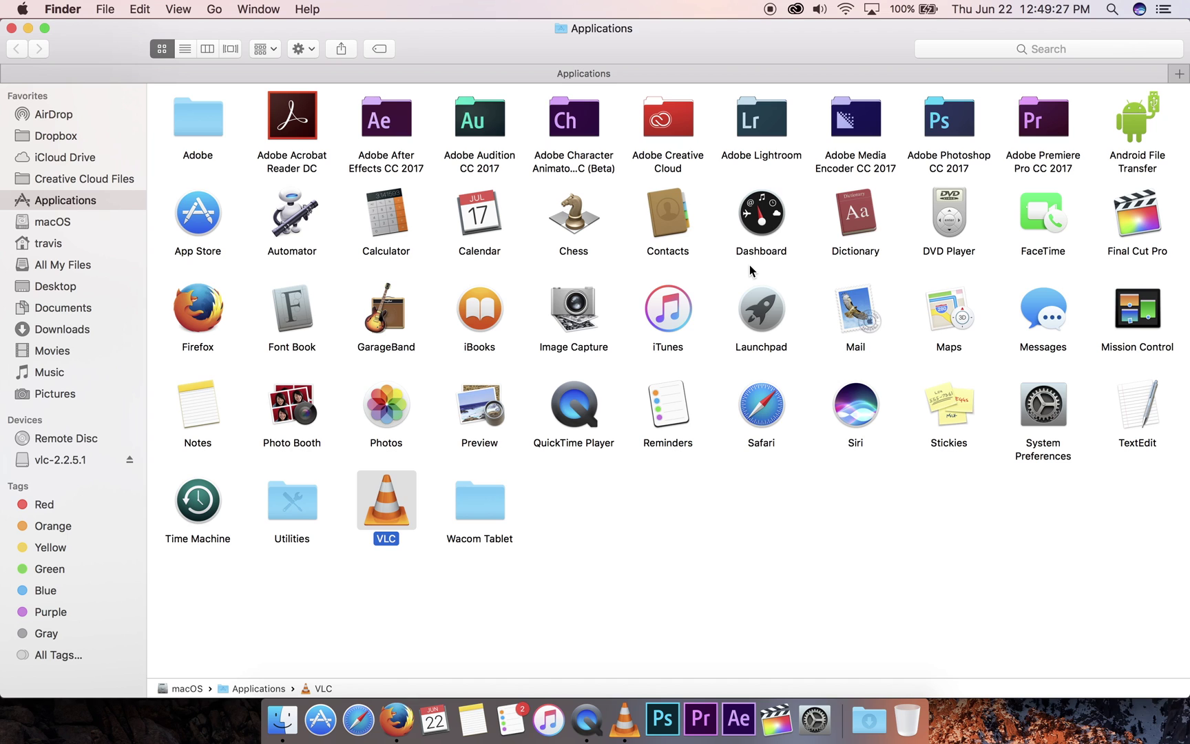
- Minimize Applications, close the vlc-2.2.5.1 window, and reposition the VLC playlist window
left_click(29, 29)
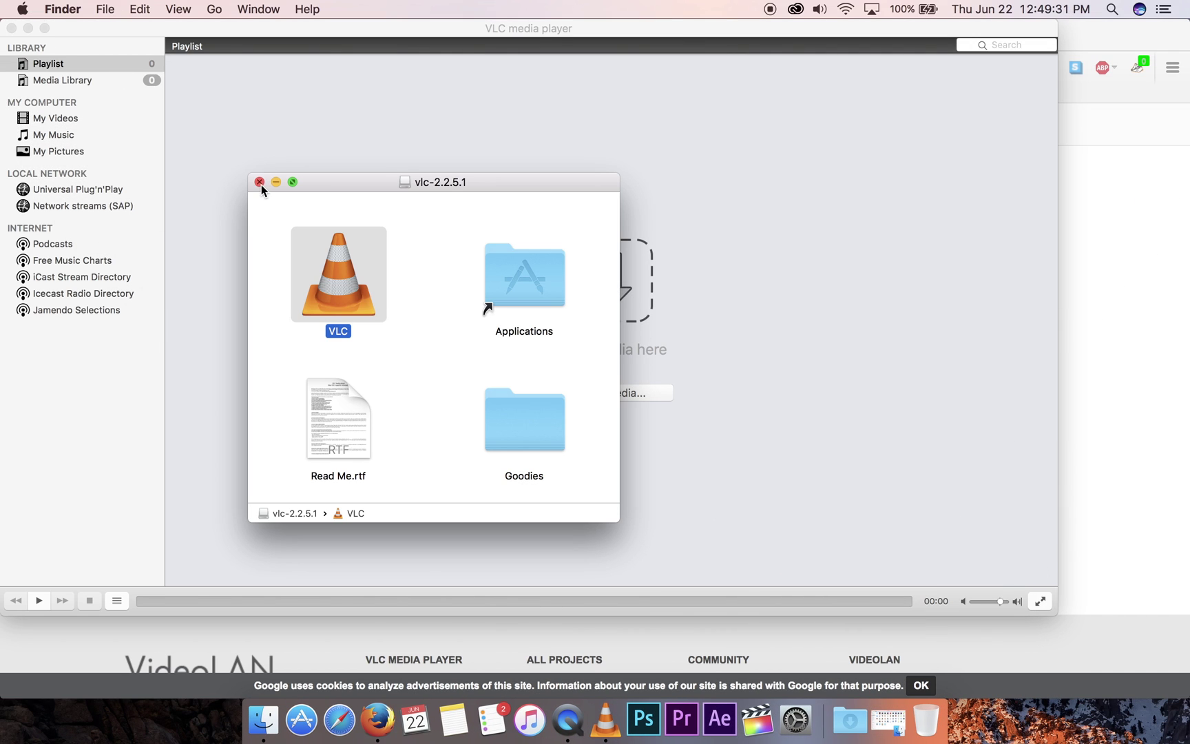
left_click(260, 183)
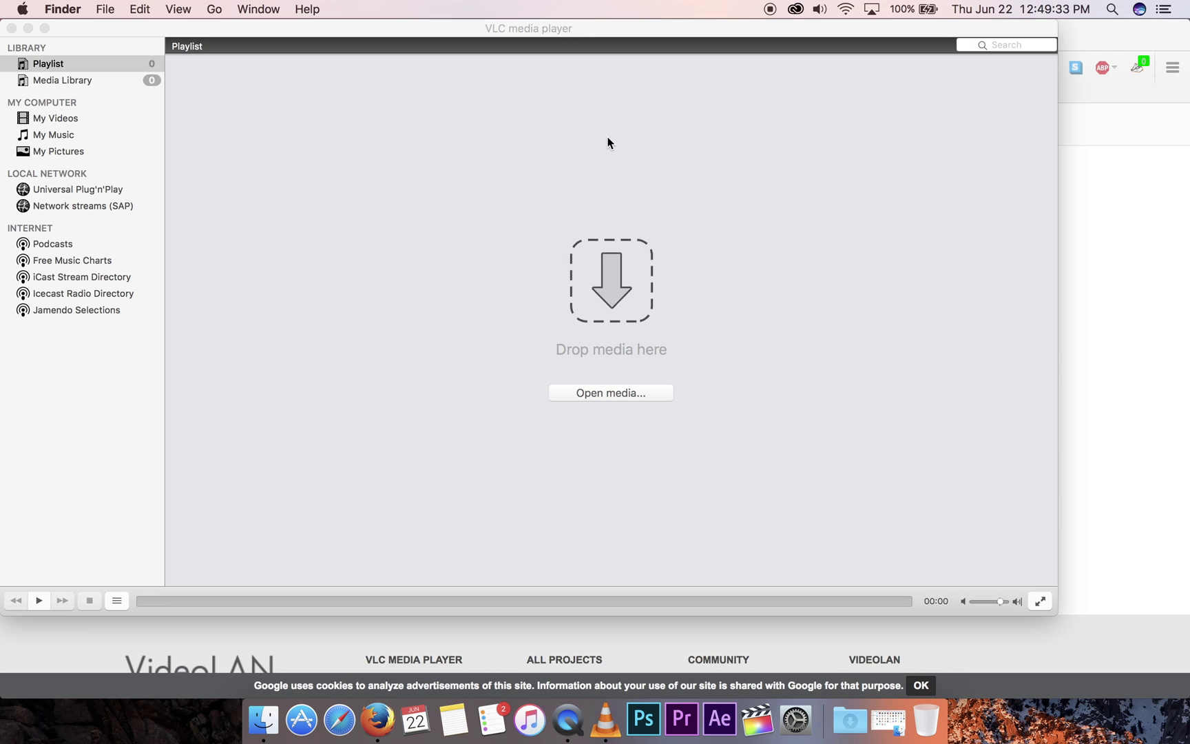
left_click_drag(644, 26, 725, 49)
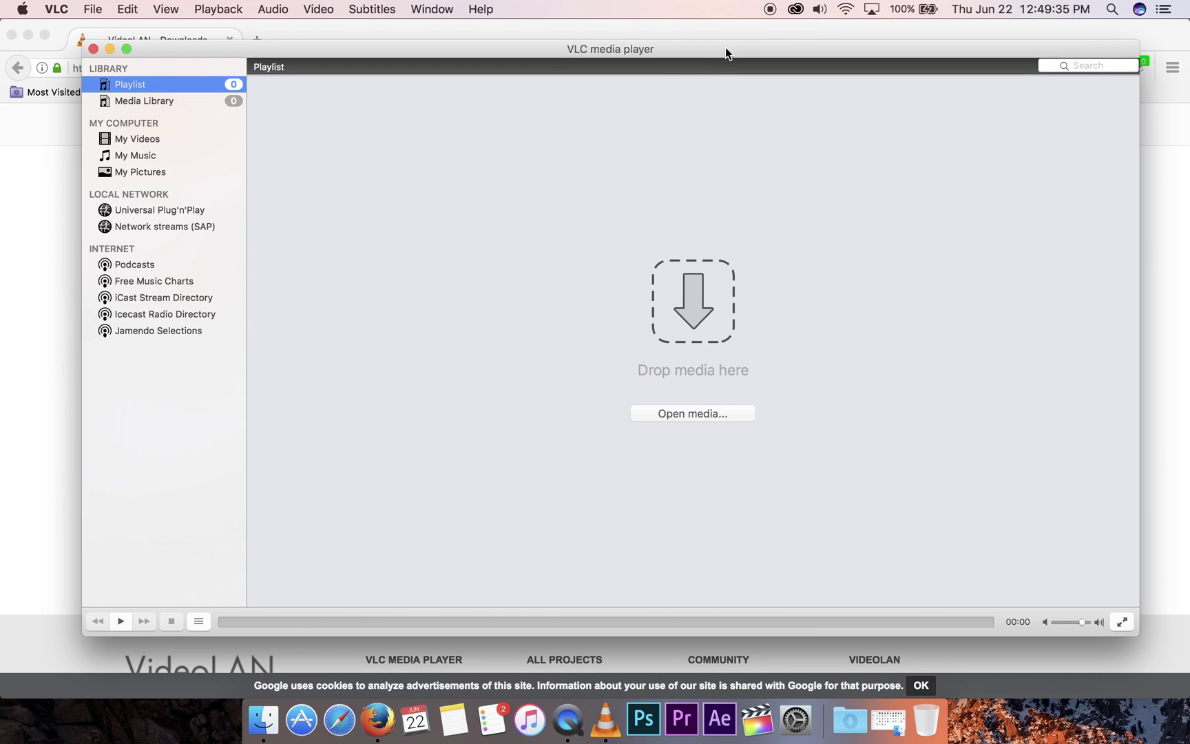